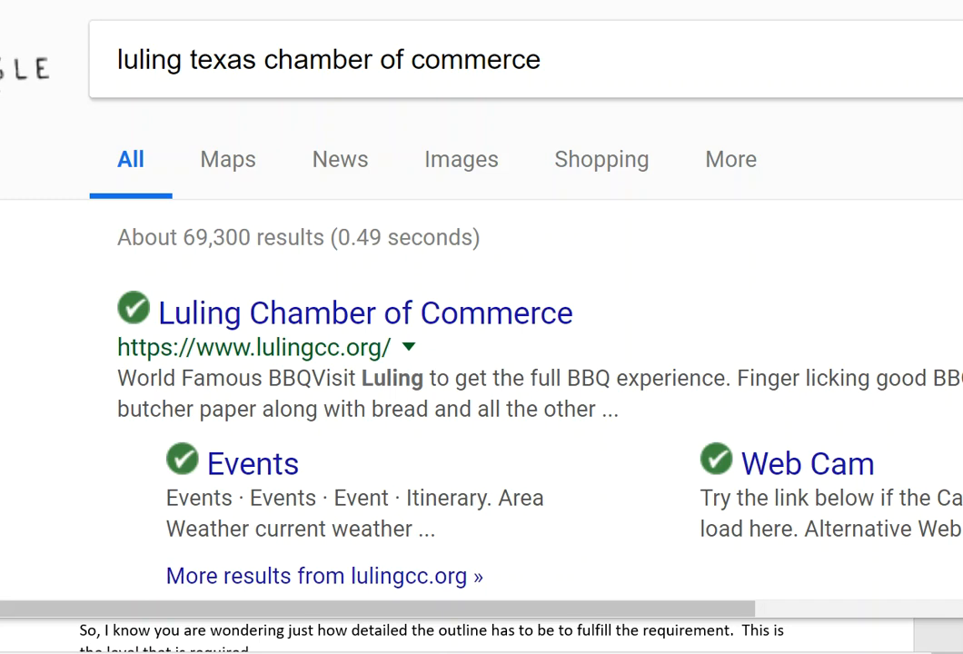
Open the Luling Chamber of Commerce website from the search results and copy its web address.
{"action": "left_click", "coordinate": [527, 335]}
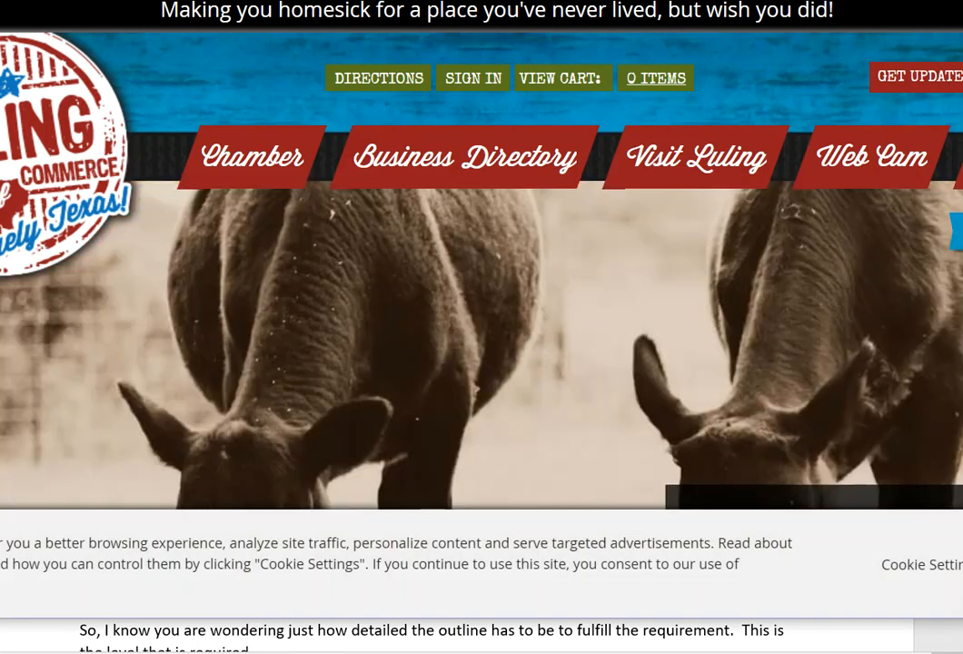
{"action": "right_click", "coordinate": [38, 0]}
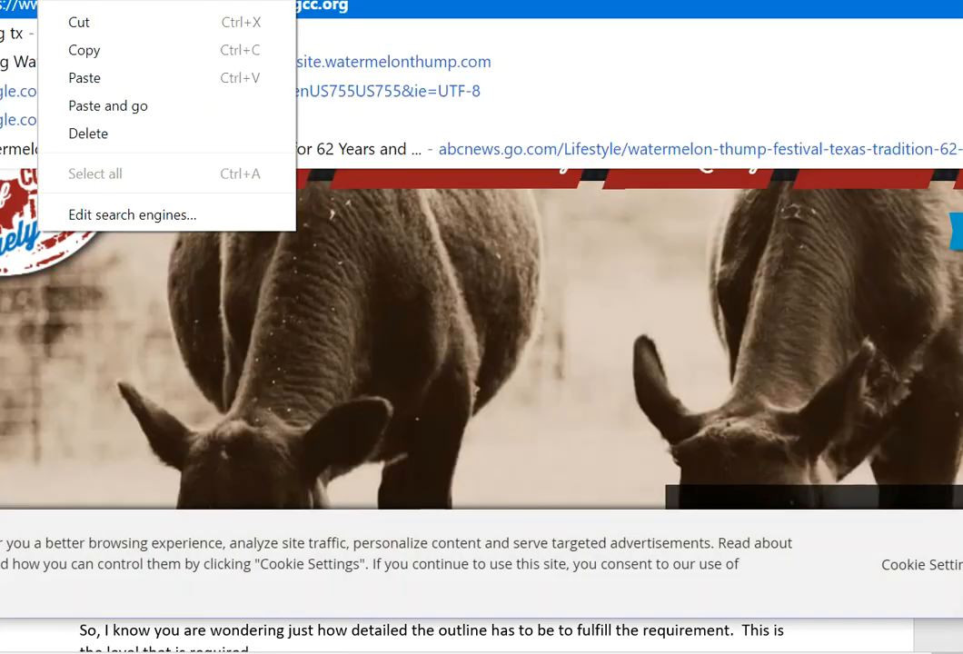
{"action": "left_click", "coordinate": [124, 61]}
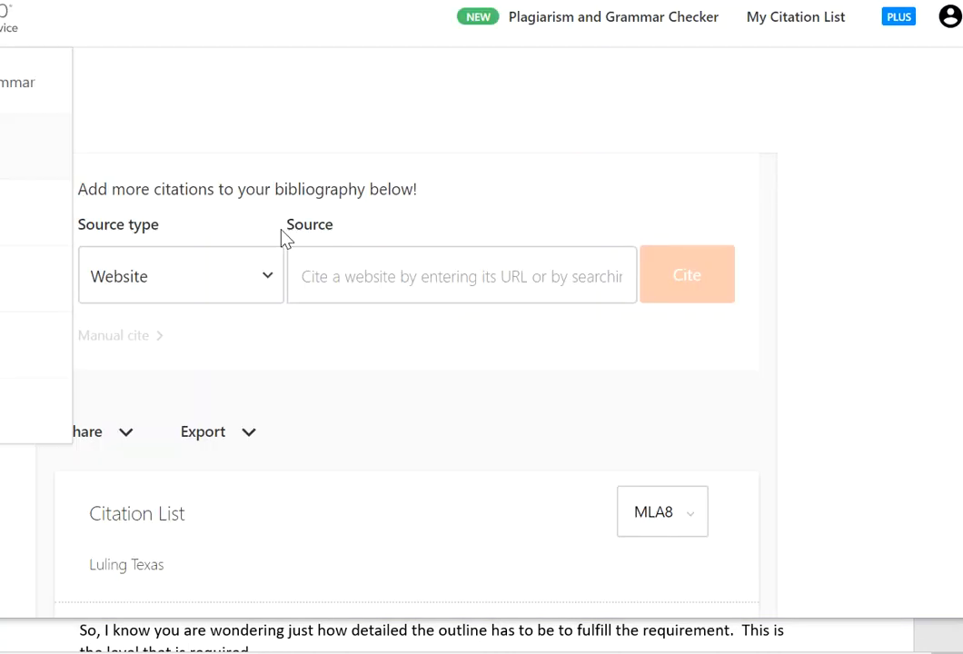
{"action": "left_click", "coordinate": [329, 269]}
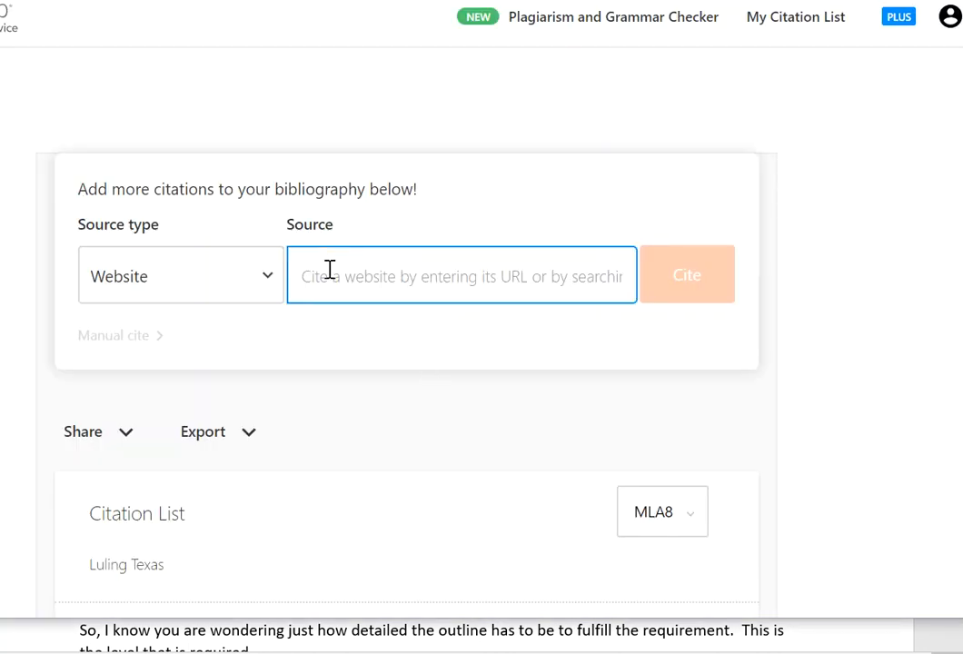
{"action": "key", "text": "ctrl+v"}
{"action": "left_click", "coordinate": [689, 285]}
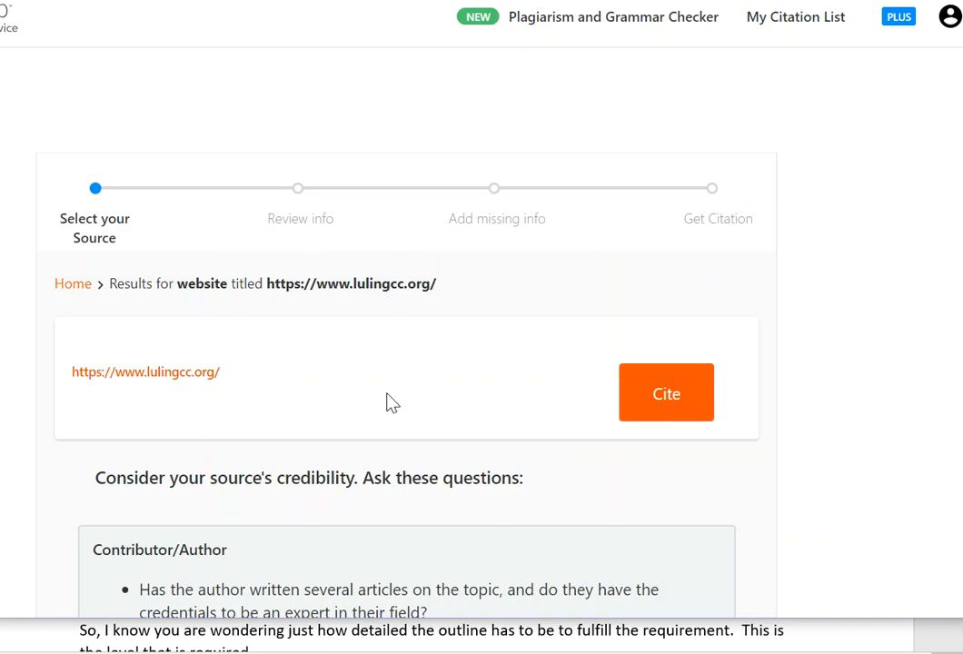
{"action": "left_click", "coordinate": [689, 400]}
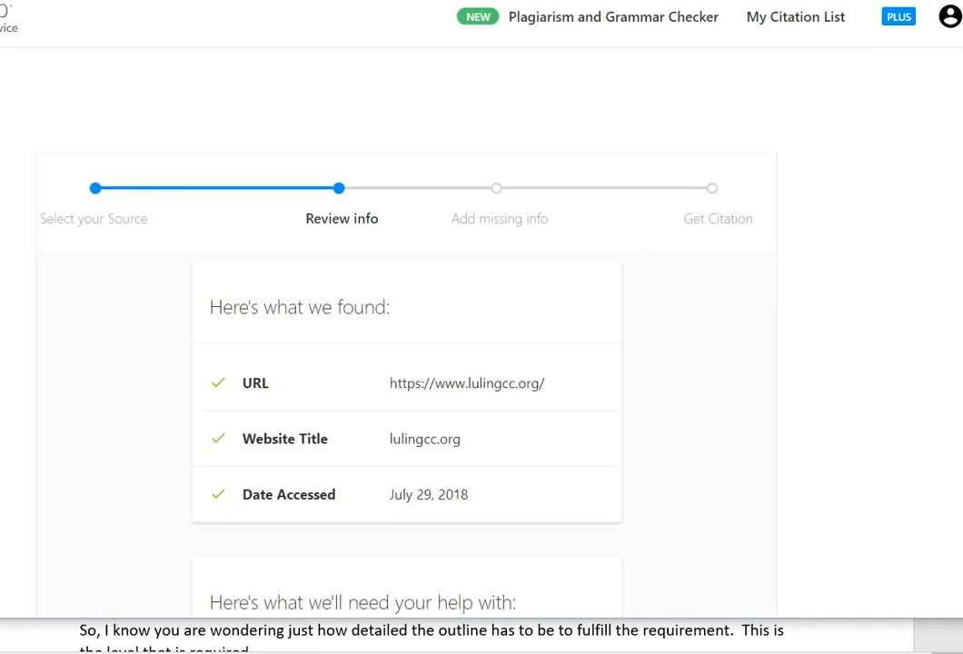
Review the found and missing details for the website source and continue to adding the missing information.
{"action": "scroll", "coordinate": [407, 363], "scroll_direction": "down", "scroll_amount": 5}
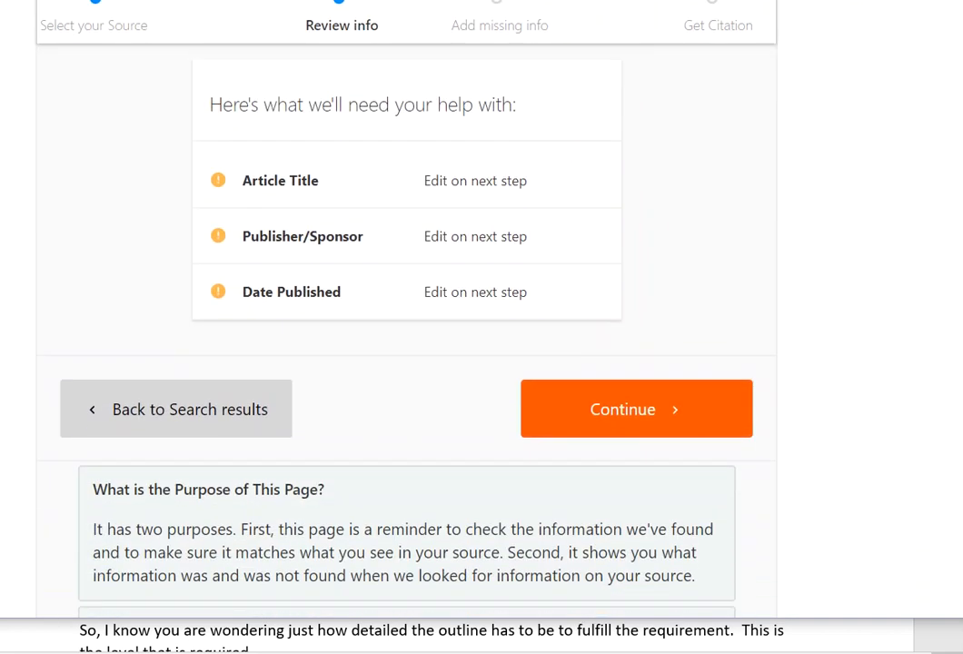
{"action": "scroll", "coordinate": [408, 318], "scroll_direction": "up", "scroll_amount": 4}
{"action": "scroll", "coordinate": [407, 318], "scroll_direction": "down", "scroll_amount": 2}
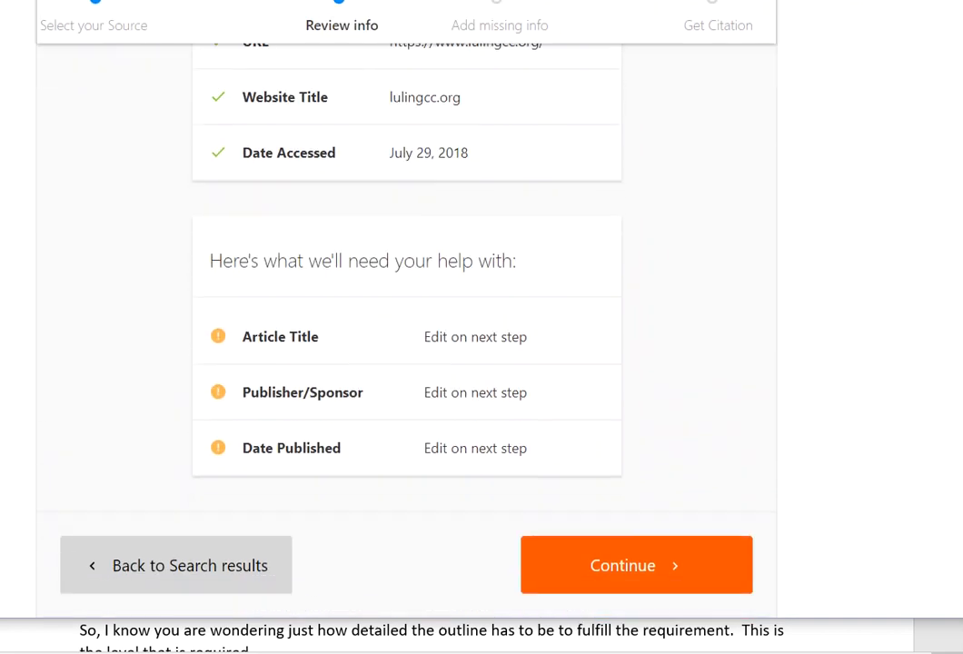
{"action": "scroll", "coordinate": [888, 424], "scroll_direction": "down", "scroll_amount": 1}
{"action": "left_click", "coordinate": [641, 509]}
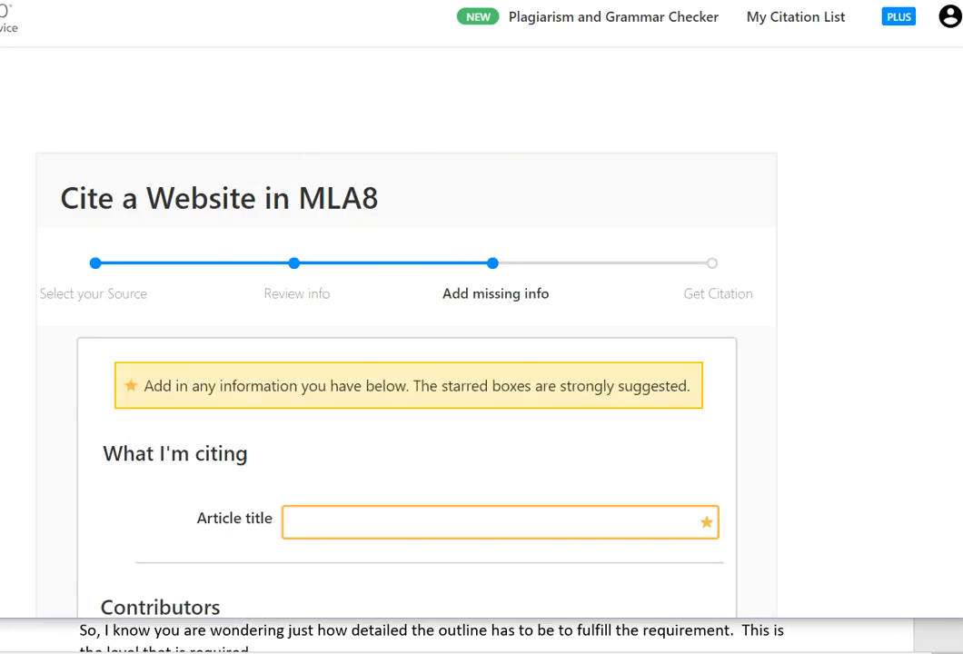
Enter "Luling Chamber of Commerce" as the article title and complete the website citation.
{"action": "scroll", "coordinate": [407, 363], "scroll_direction": "down", "scroll_amount": 4}
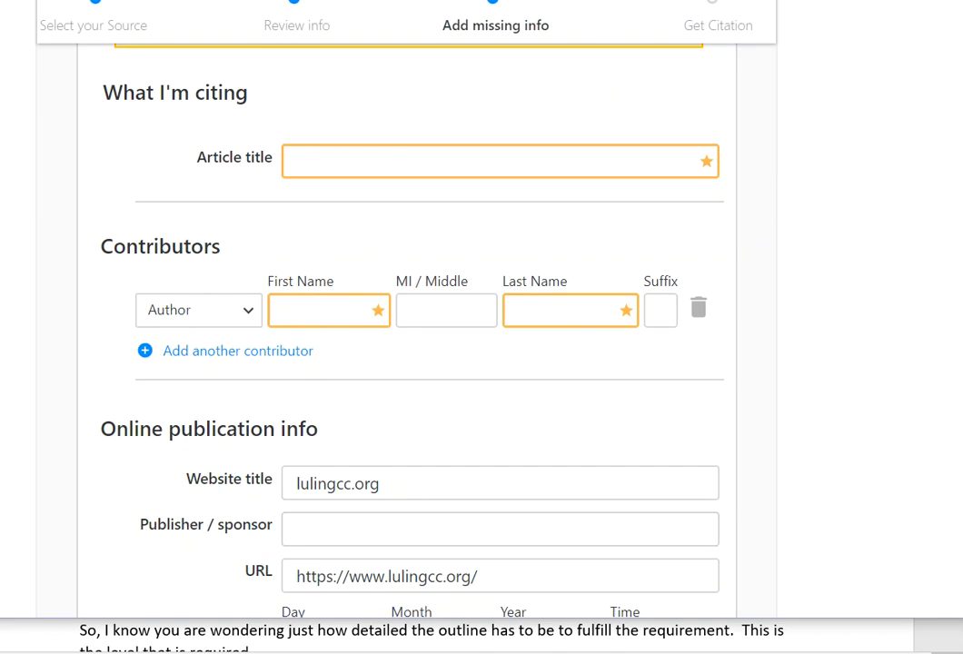
{"action": "scroll", "coordinate": [202, 282], "scroll_direction": "up", "scroll_amount": 3}
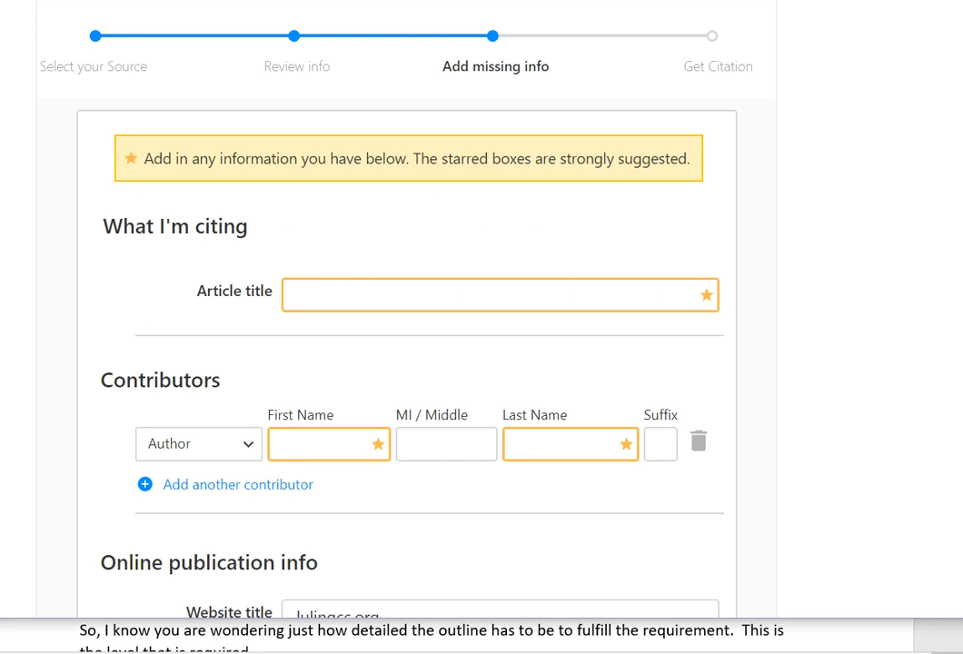
{"action": "key", "text": "ctrl+v"}
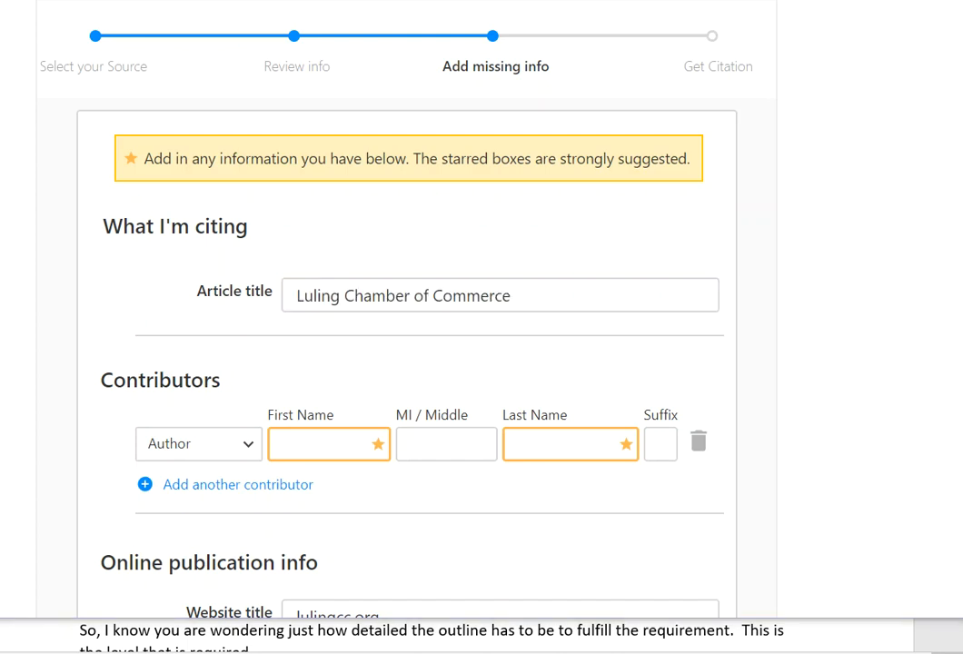
{"action": "left_click", "coordinate": [511, 296]}
{"action": "scroll", "coordinate": [500, 309], "scroll_direction": "down", "scroll_amount": 3}
{"action": "scroll", "coordinate": [409, 318], "scroll_direction": "down", "scroll_amount": 5}
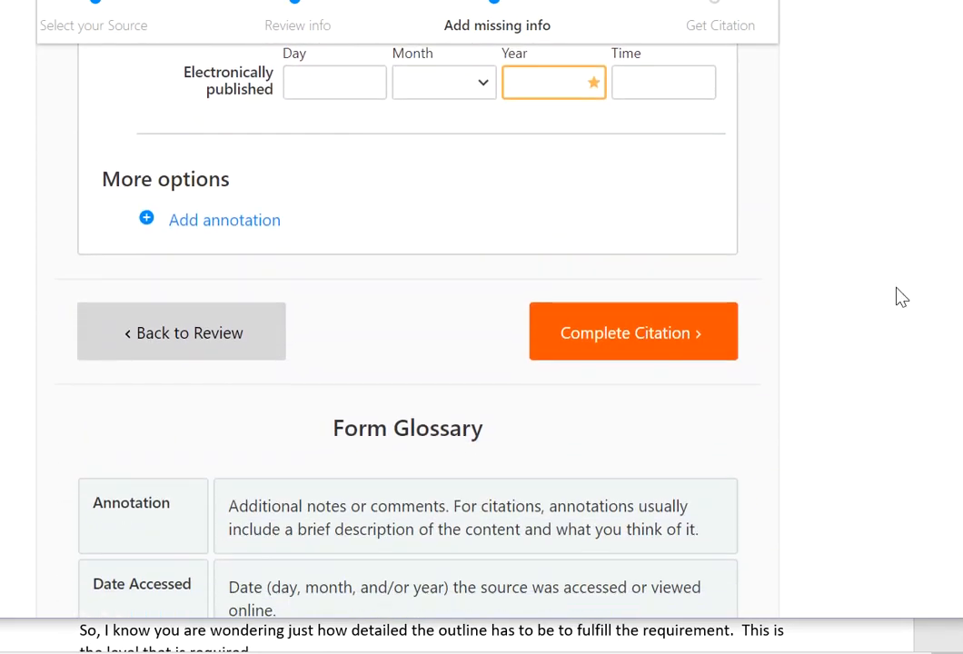
{"action": "left_click", "coordinate": [623, 334]}
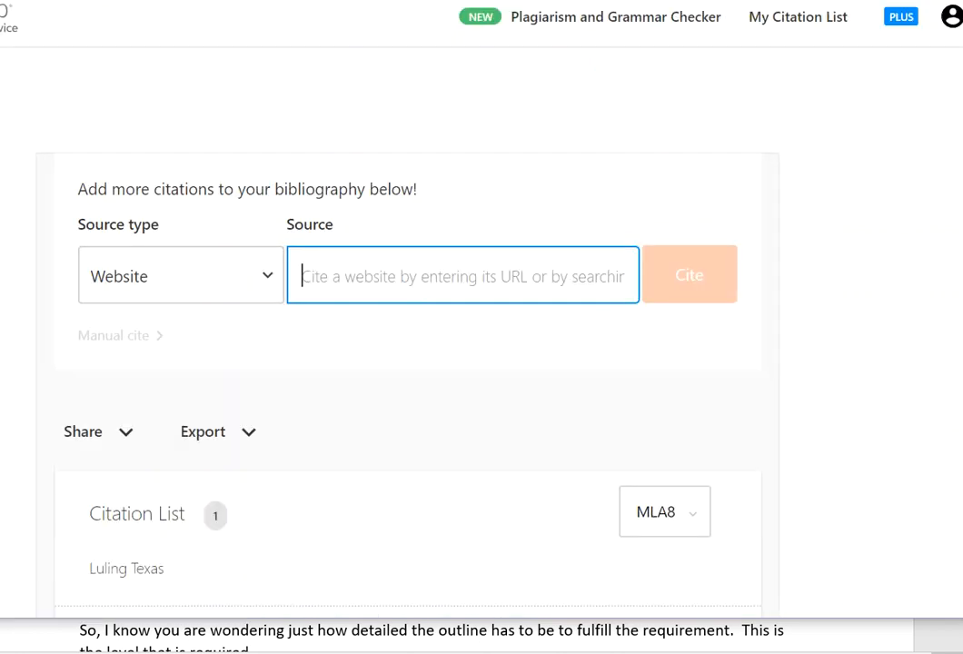
Export the citation list as a Word document, open the downloaded file to check it, and return to EasyBib.
{"action": "scroll", "coordinate": [358, 202], "scroll_direction": "down", "scroll_amount": 4}
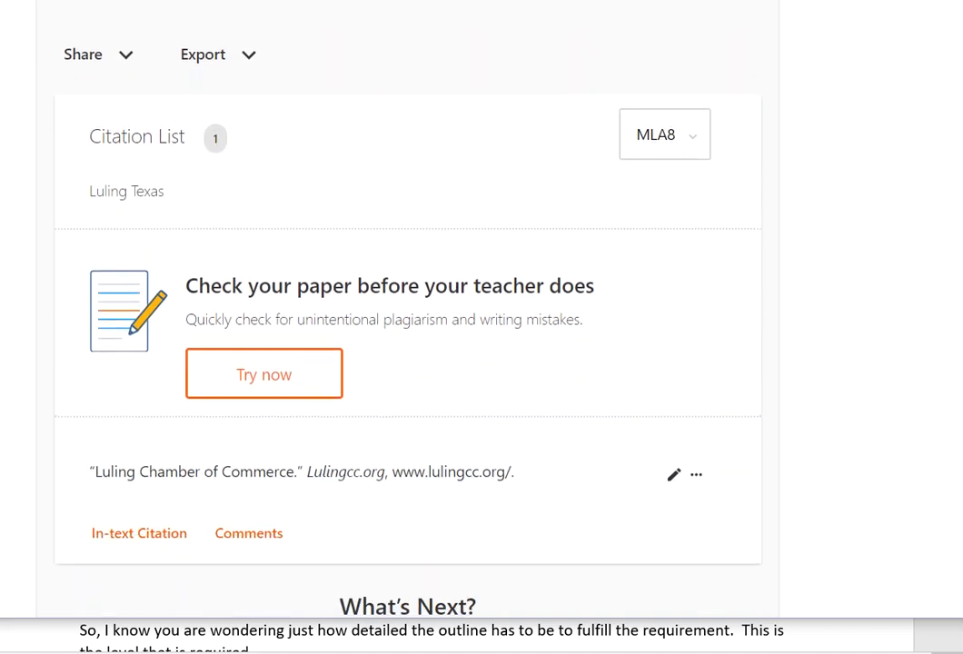
{"action": "scroll", "coordinate": [408, 327], "scroll_direction": "up", "scroll_amount": 4}
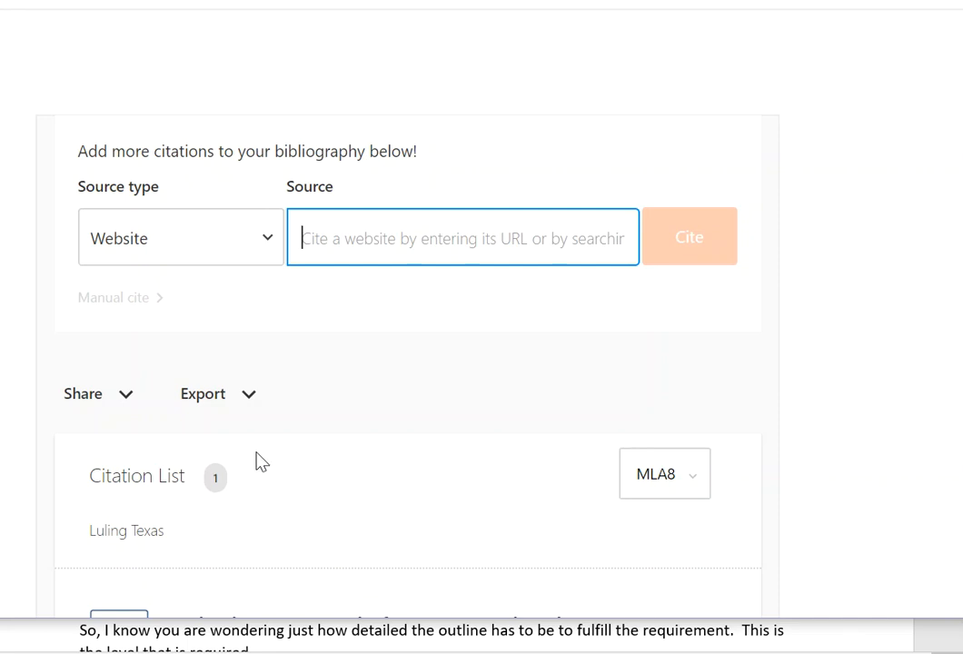
{"action": "left_click", "coordinate": [247, 409]}
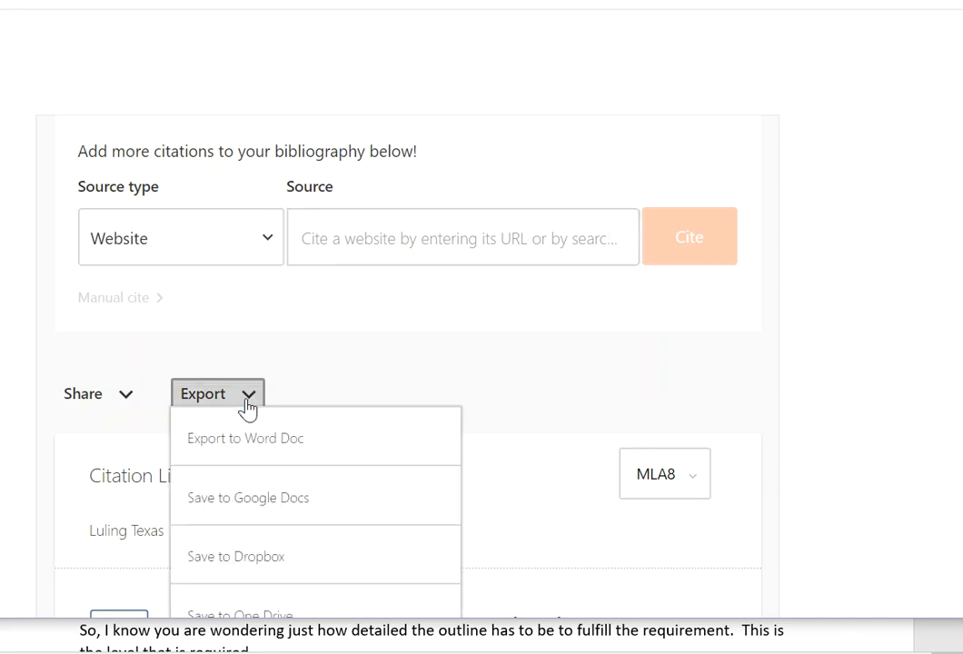
{"action": "left_click", "coordinate": [287, 449]}
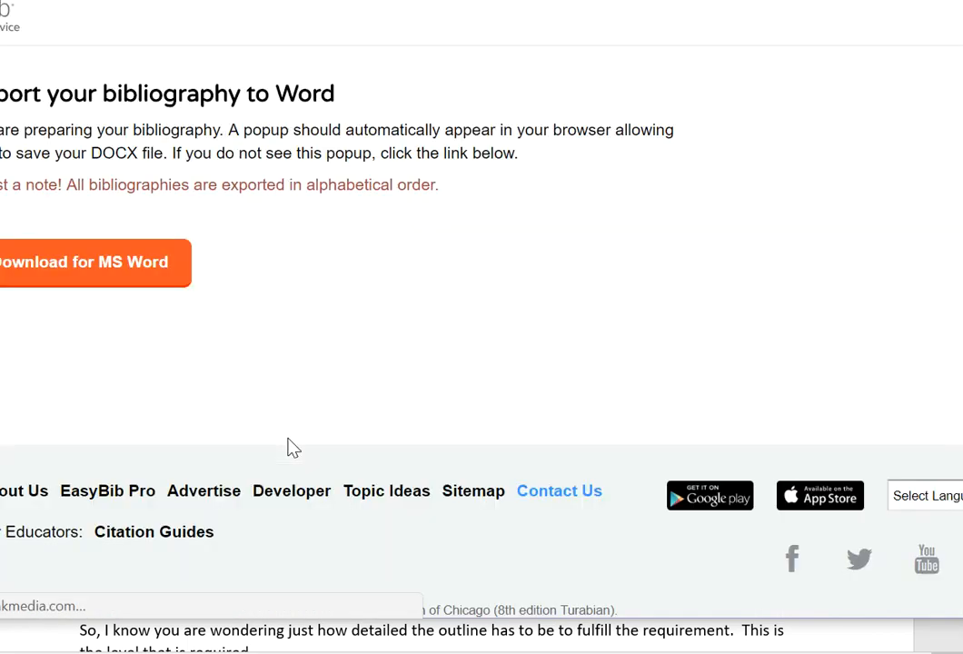
{"action": "left_click", "coordinate": [99, 272]}
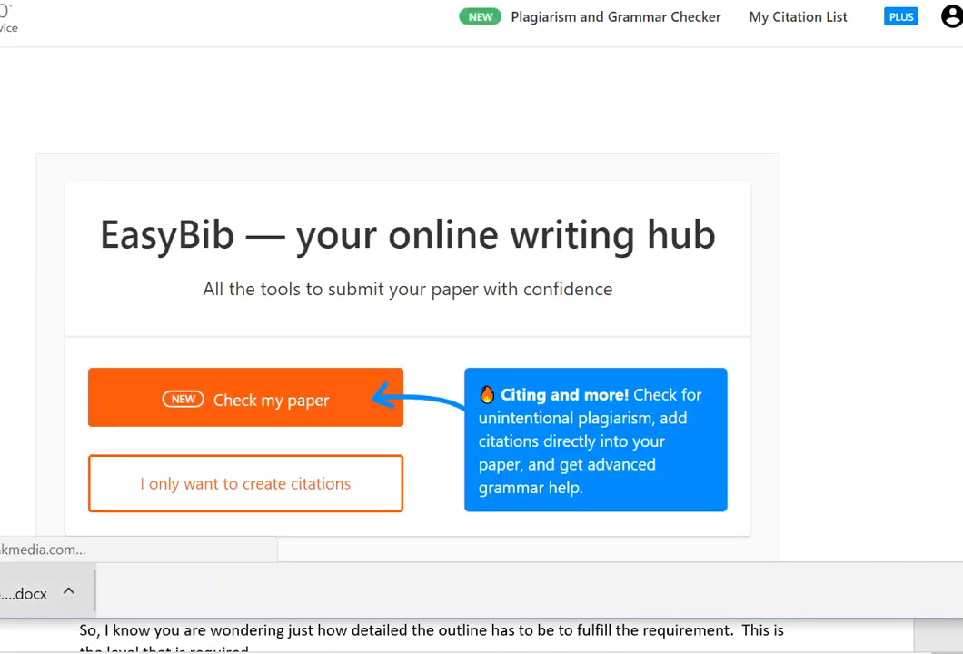
{"action": "left_click", "coordinate": [16, 594]}
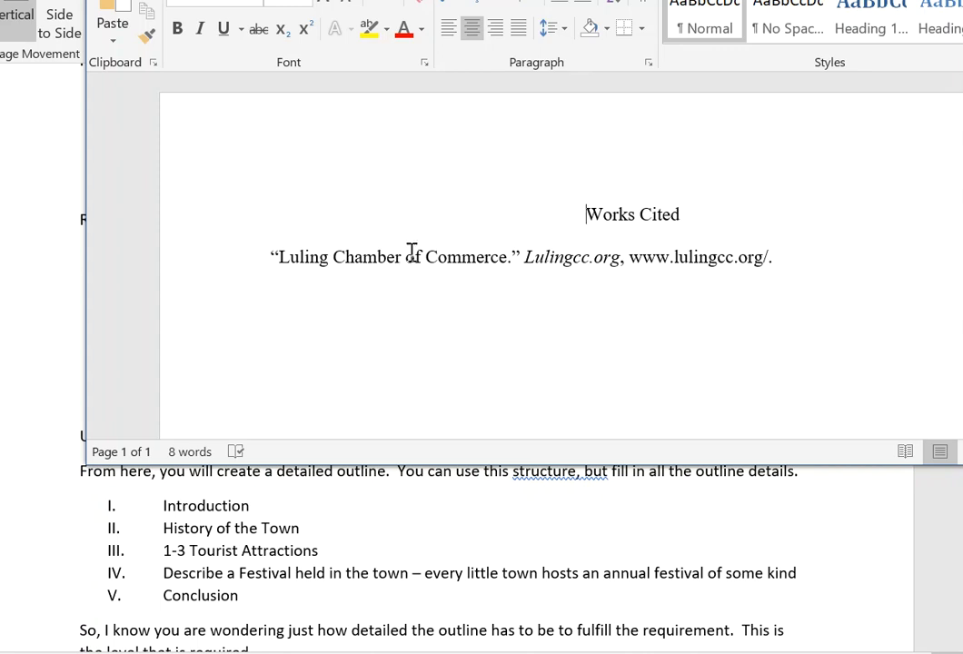
{"action": "key", "text": "alt+Tab"}
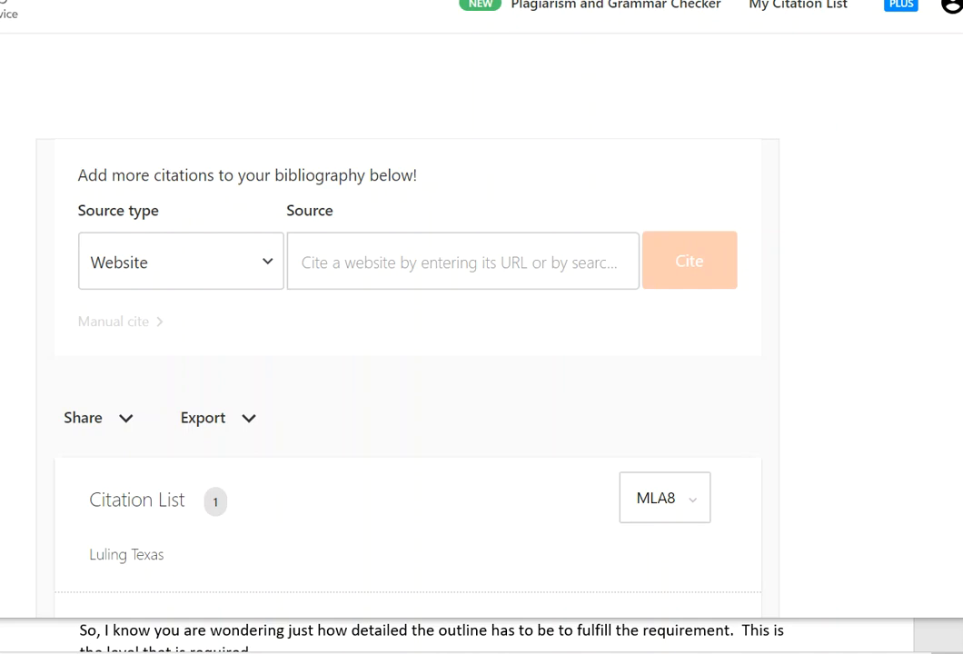
{"action": "left_click", "coordinate": [270, 273]}
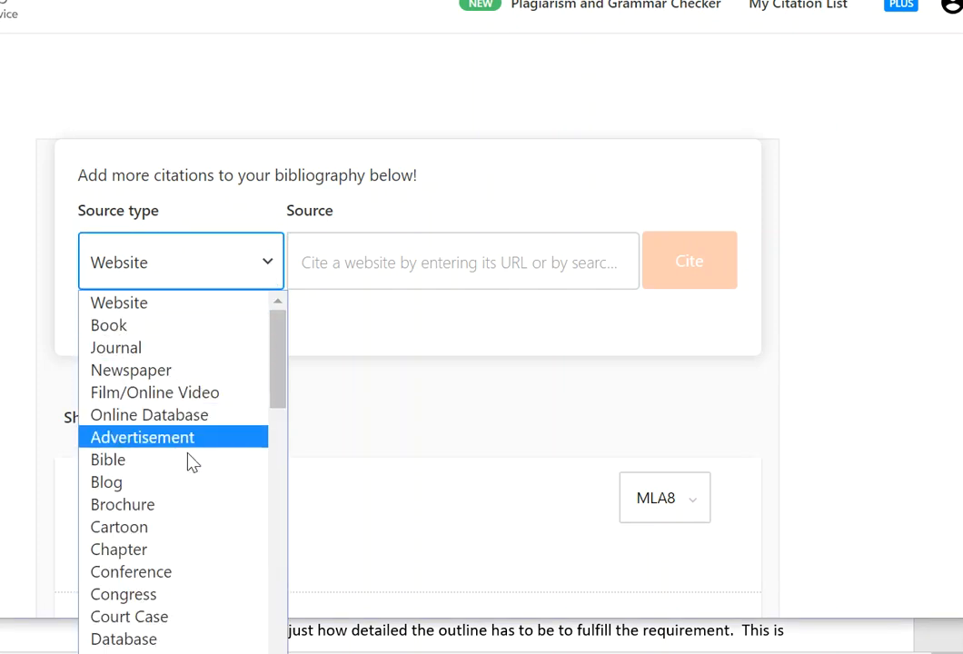
{"action": "left_click_drag", "start_coordinate": [275, 344], "coordinate": [275, 447]}
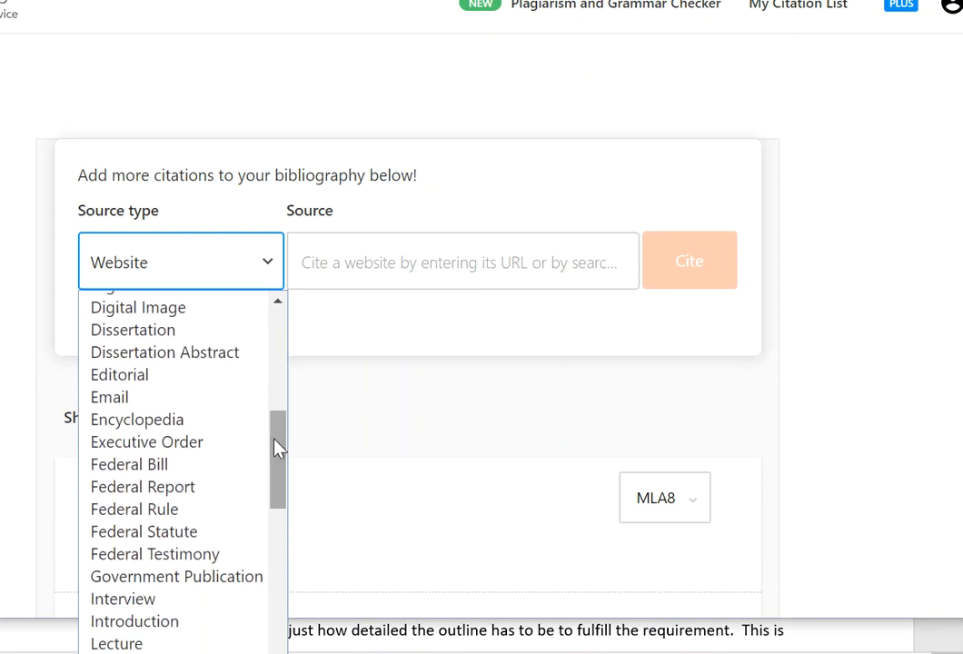
{"action": "key", "text": "Escape"}
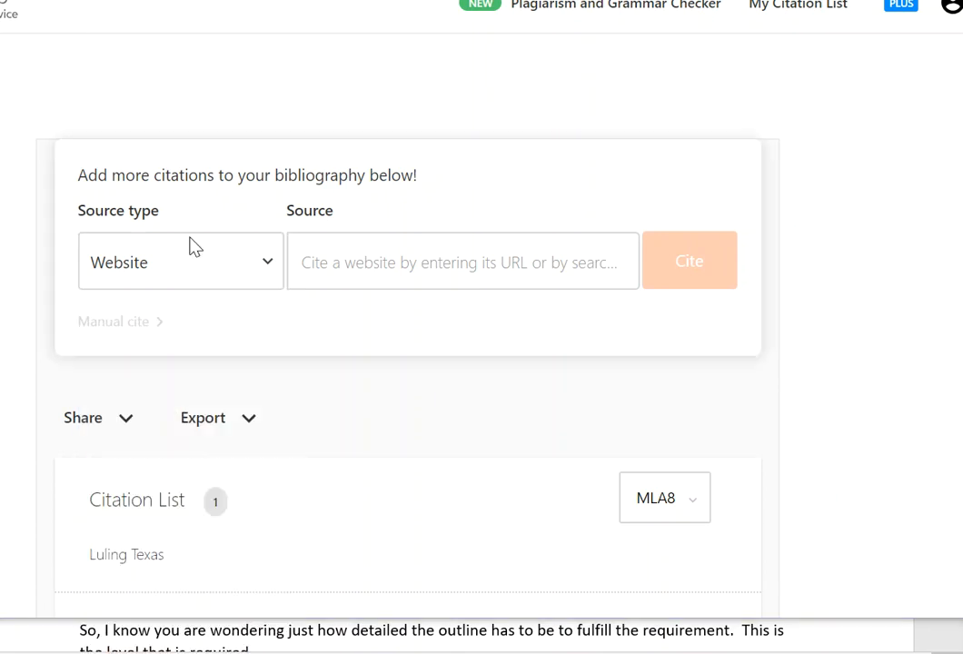
Start a new citation with Interview as the source type.
{"action": "left_click", "coordinate": [270, 266]}
{"action": "left_click_drag", "start_coordinate": [285, 379], "coordinate": [289, 527]}
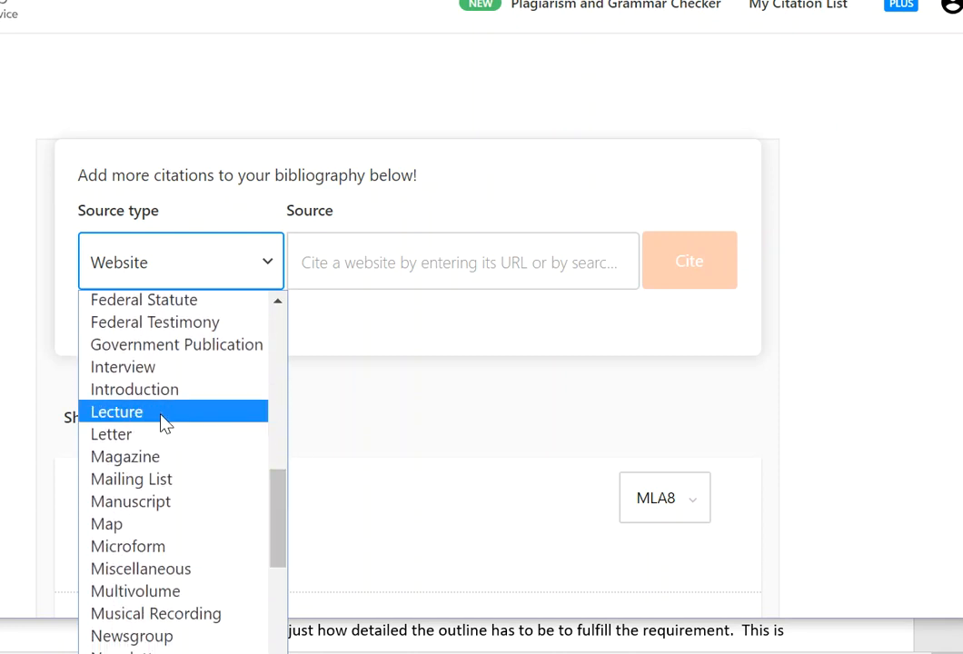
{"action": "left_click", "coordinate": [132, 369]}
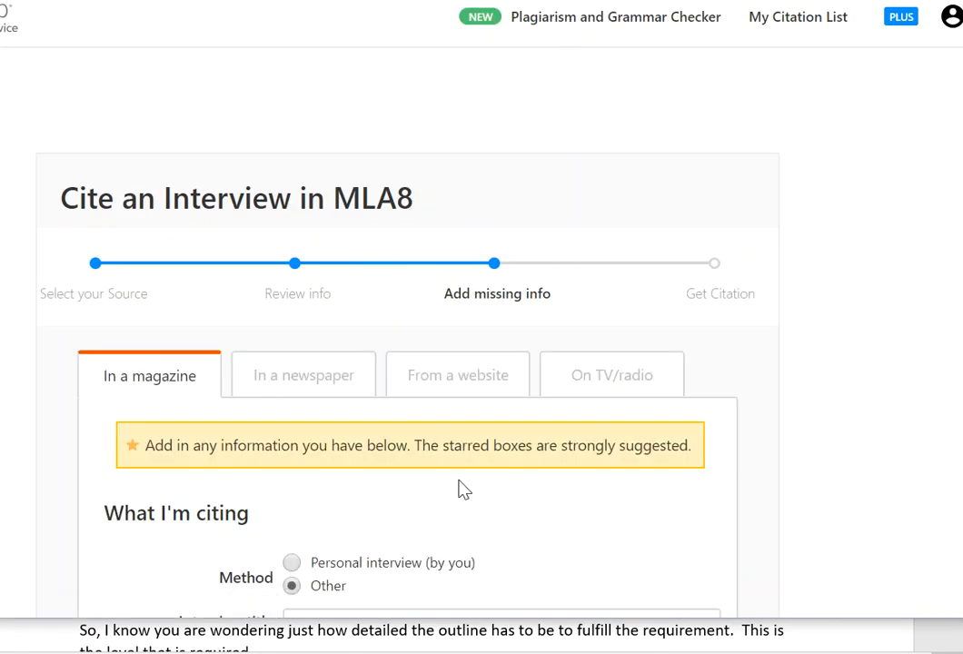
Set the method to Personal interview (by you), with title "Luling Watermelon Thump Queen" and interview date 12 August 2020.
{"action": "left_click", "coordinate": [952, 16]}
{"action": "scroll", "coordinate": [409, 363], "scroll_direction": "down", "scroll_amount": 3}
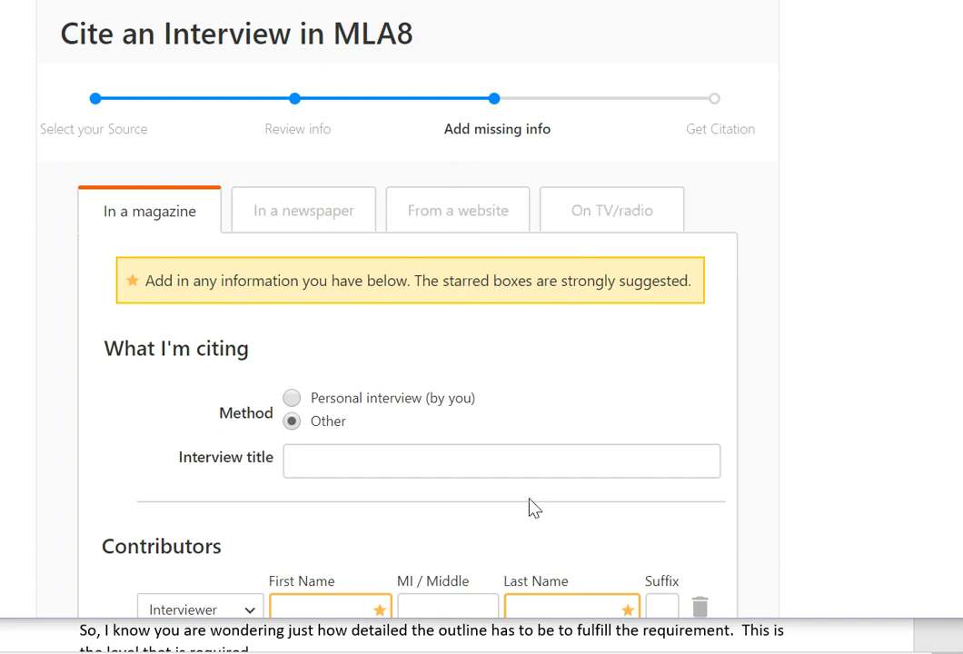
{"action": "left_click", "coordinate": [290, 400]}
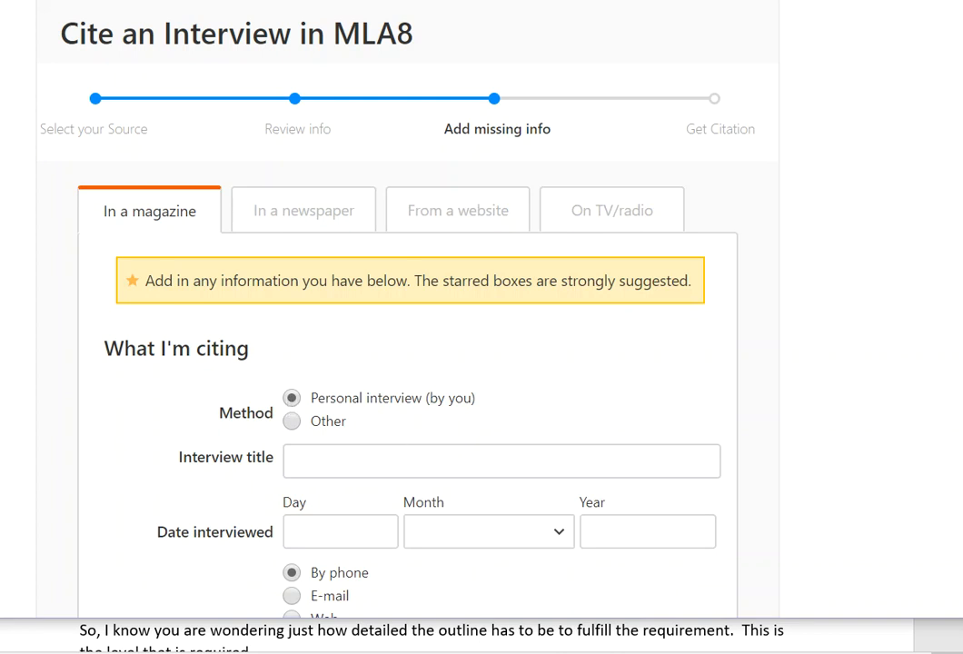
{"action": "scroll", "coordinate": [409, 364], "scroll_direction": "down", "scroll_amount": 3}
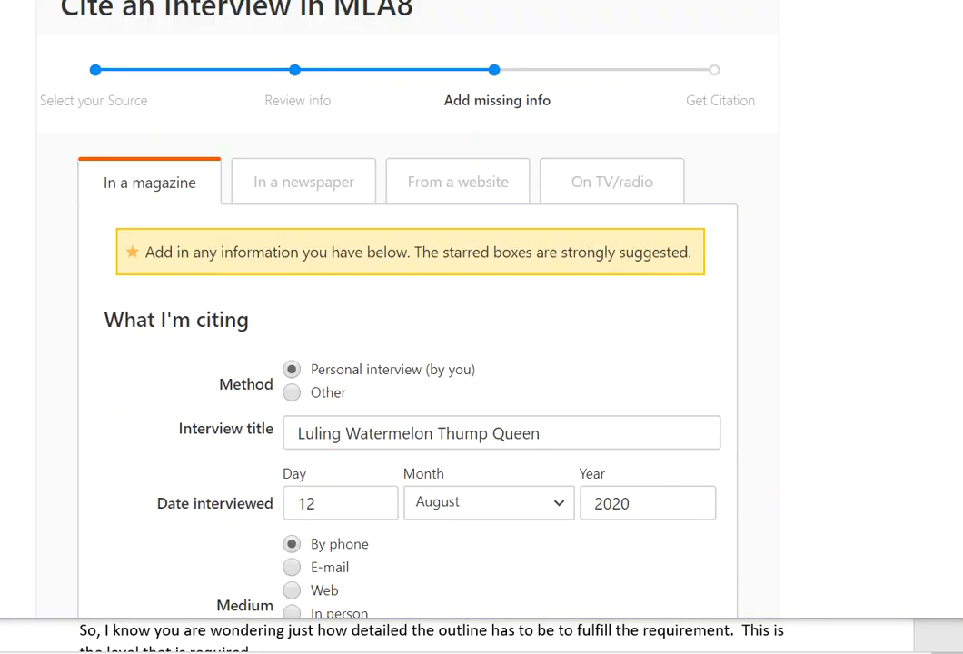
Enter the interviewee's first and last name as the contributor and complete the interview citation.
{"action": "scroll", "coordinate": [408, 364], "scroll_direction": "down", "scroll_amount": 2}
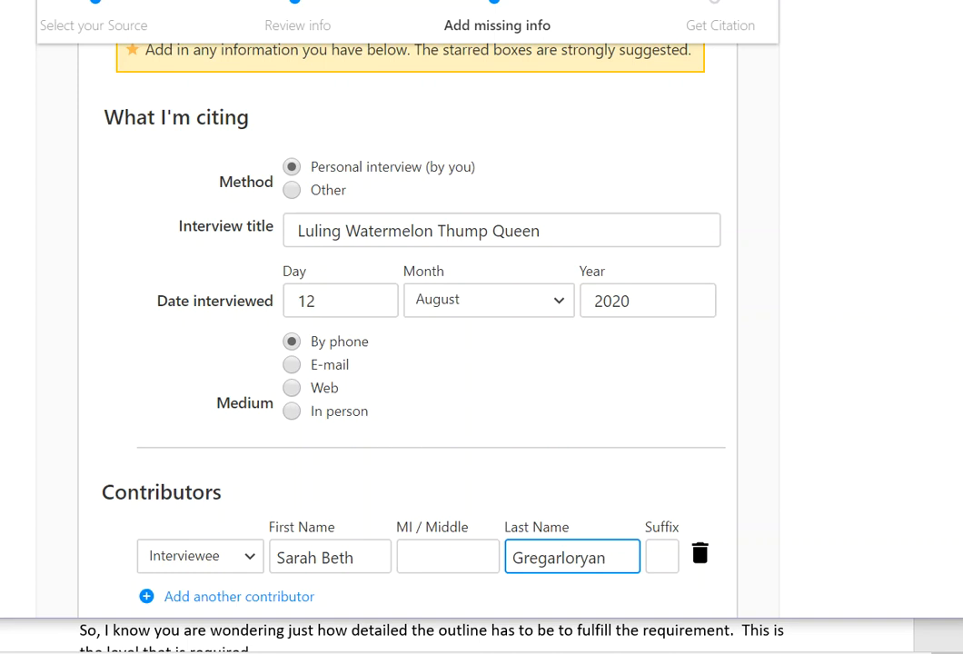
{"action": "scroll", "coordinate": [409, 328], "scroll_direction": "down", "scroll_amount": 3}
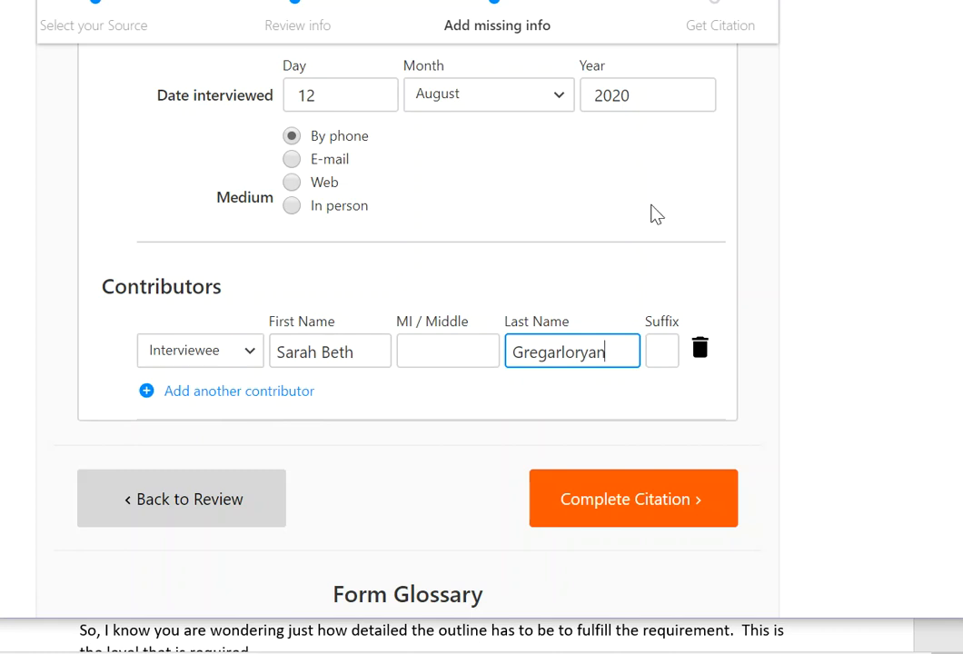
{"action": "left_click", "coordinate": [685, 502]}
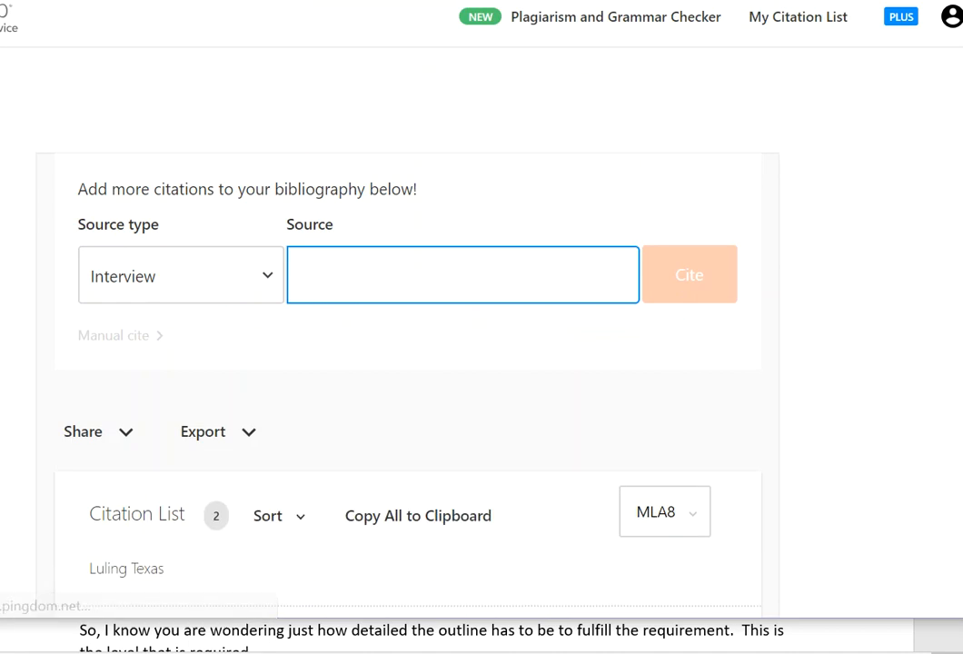
{"action": "scroll", "coordinate": [407, 364], "scroll_direction": "down", "scroll_amount": 2}
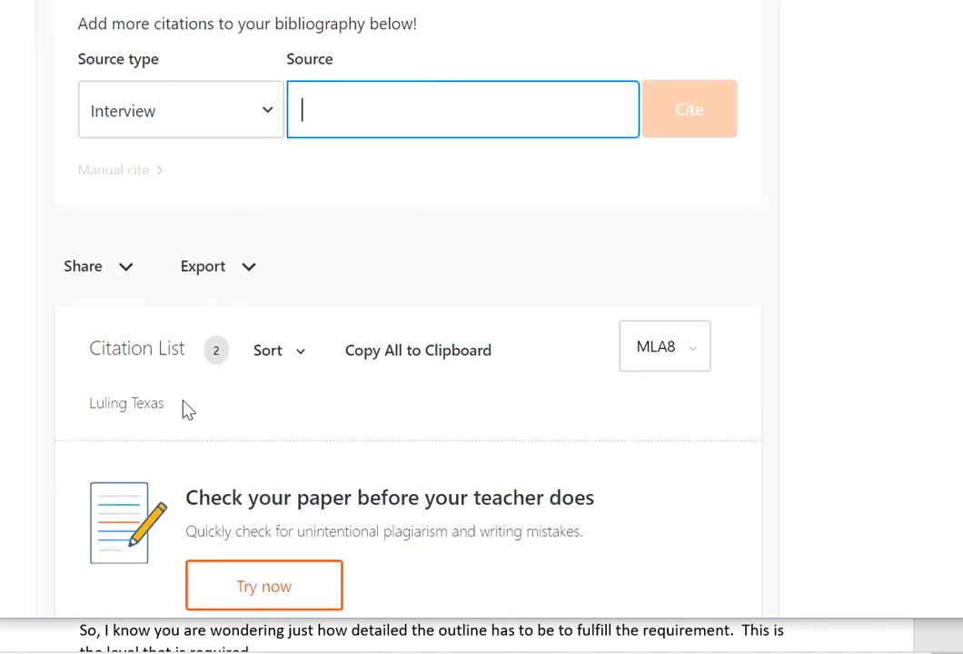